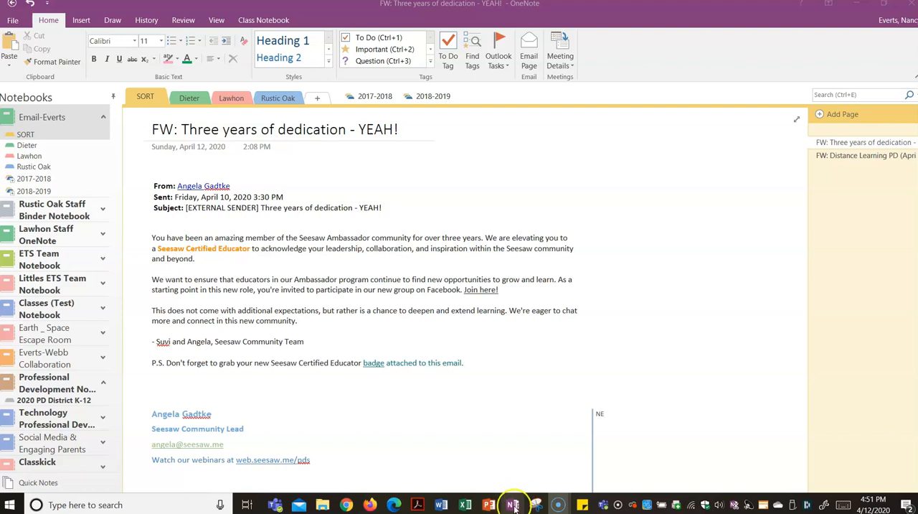
Search Windows for "one" to view the installed OneNote apps, and close the results
left_click(105, 504)
type("one")
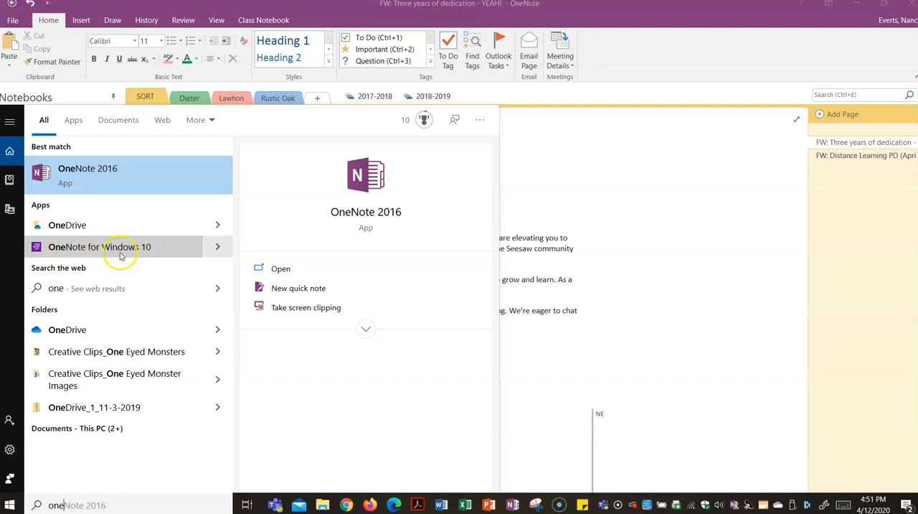
left_click(646, 288)
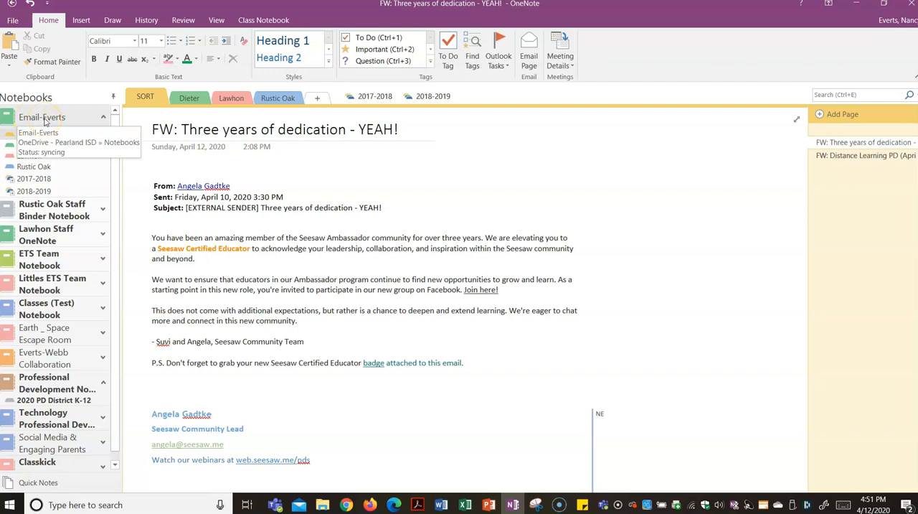
Unpin the notebook list, open it in its collapsed form to view the notebooks, and pin it back
left_click(112, 97)
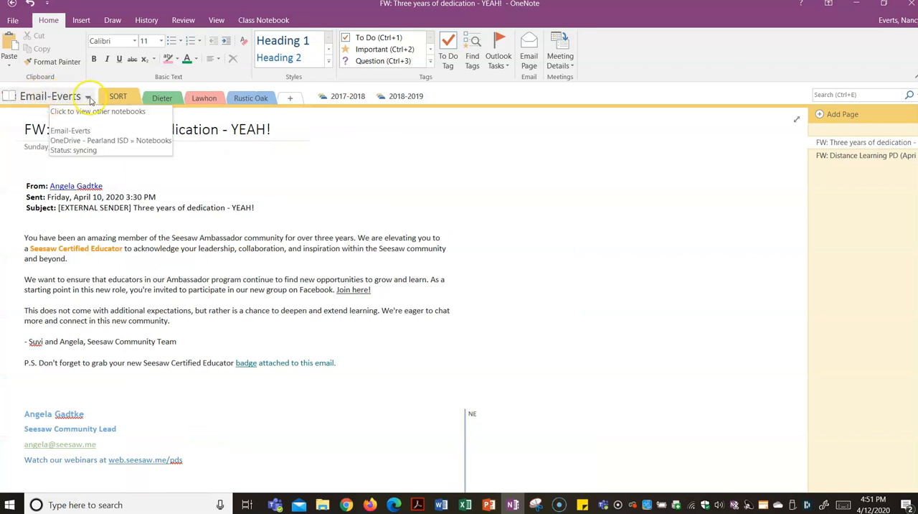
left_click(87, 99)
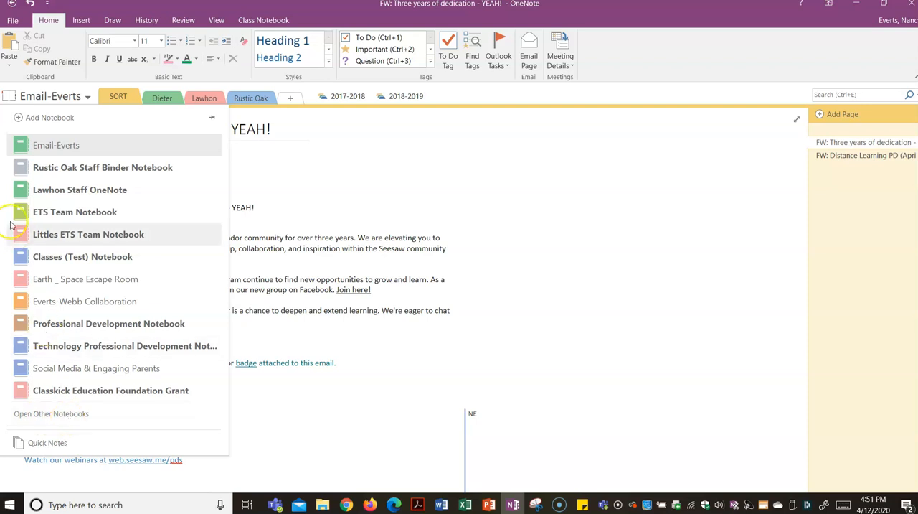
left_click(87, 97)
left_click(87, 100)
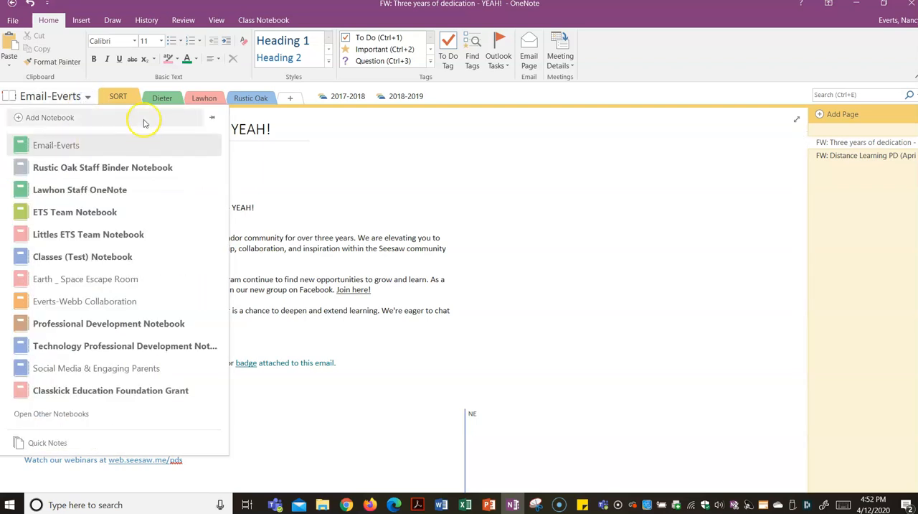
left_click(215, 119)
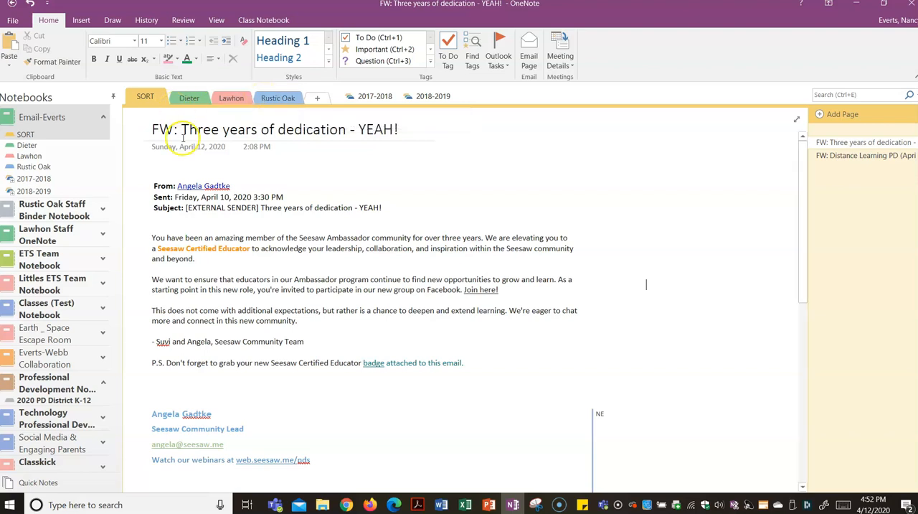
left_click(145, 101)
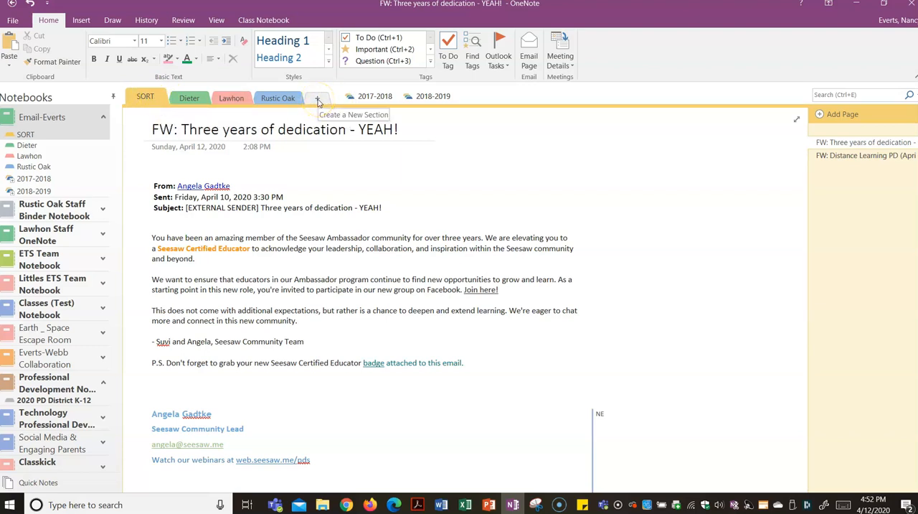
left_click(141, 104)
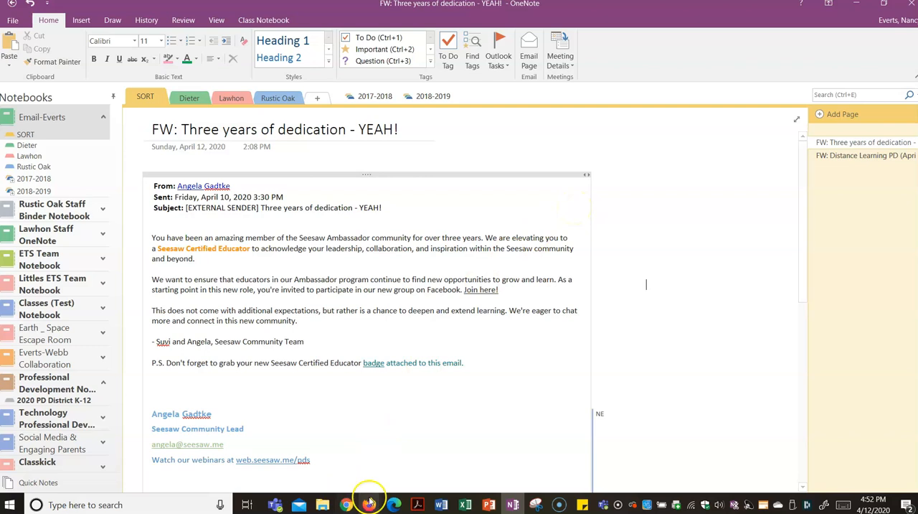
mouse_move(369, 504)
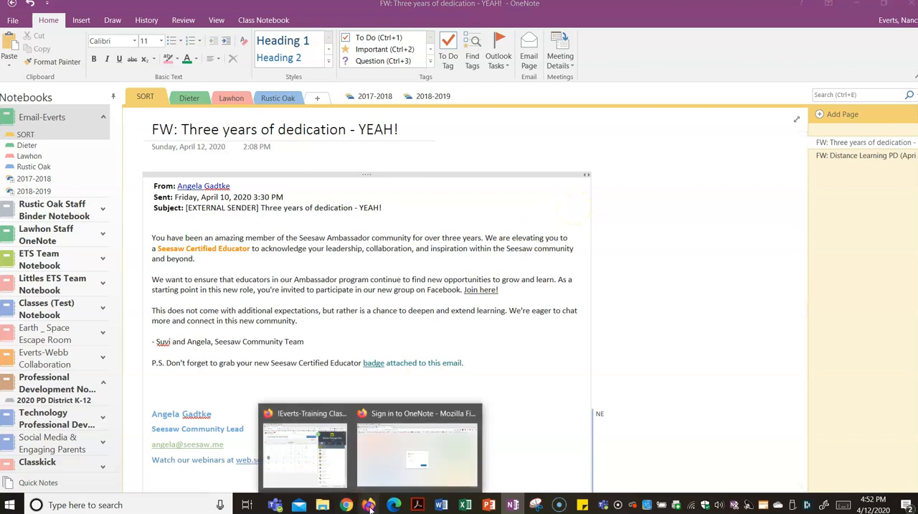
left_click(391, 477)
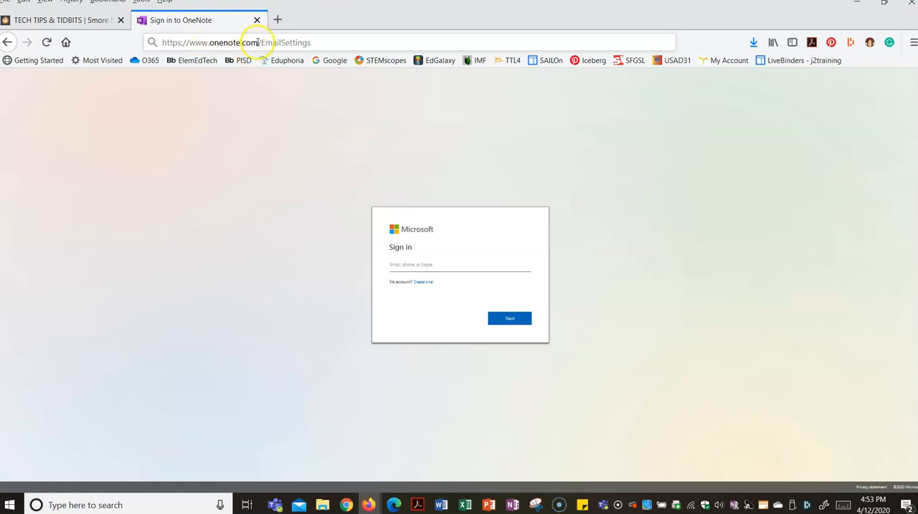
left_click(318, 42)
key("Return")
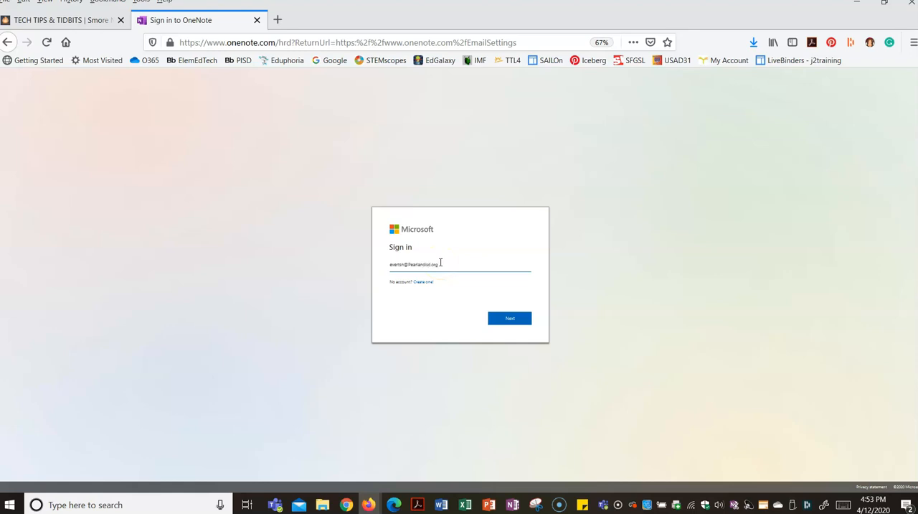
Sign in to the OneNote email settings with the school account's email address
left_click(523, 323)
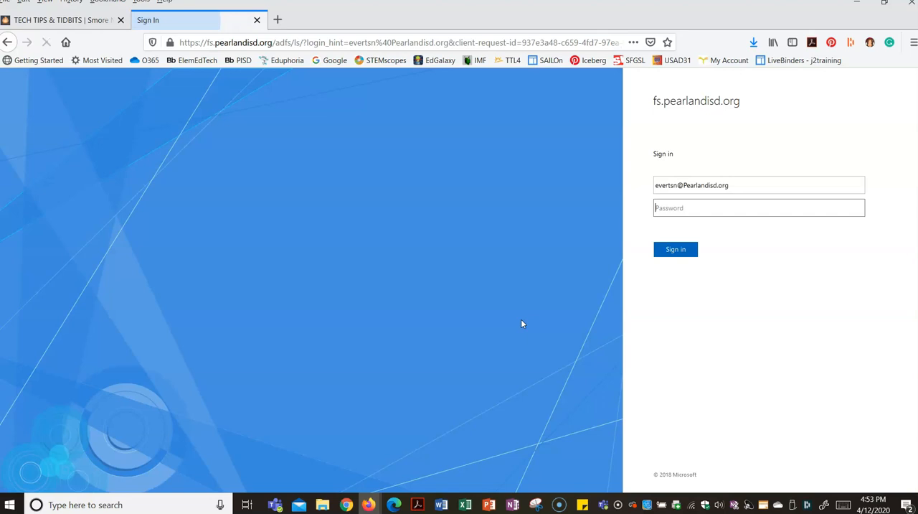
left_click(685, 250)
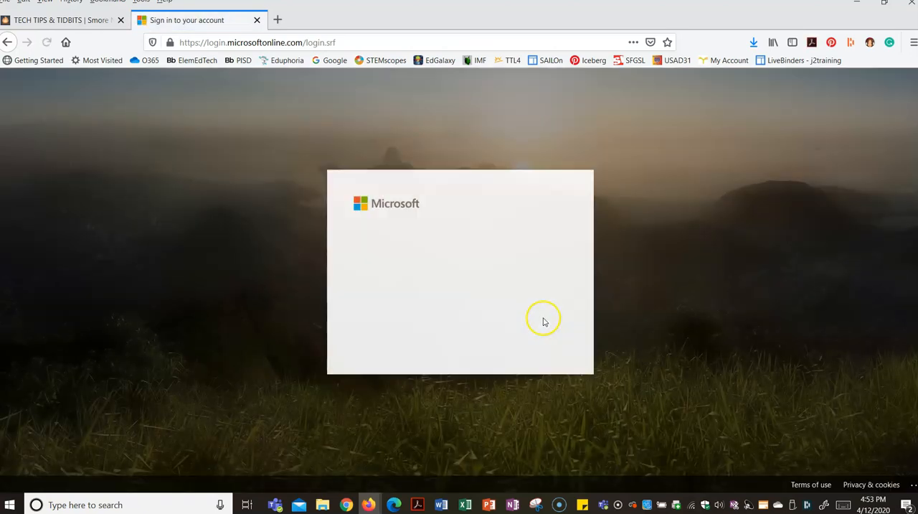
left_click(534, 337)
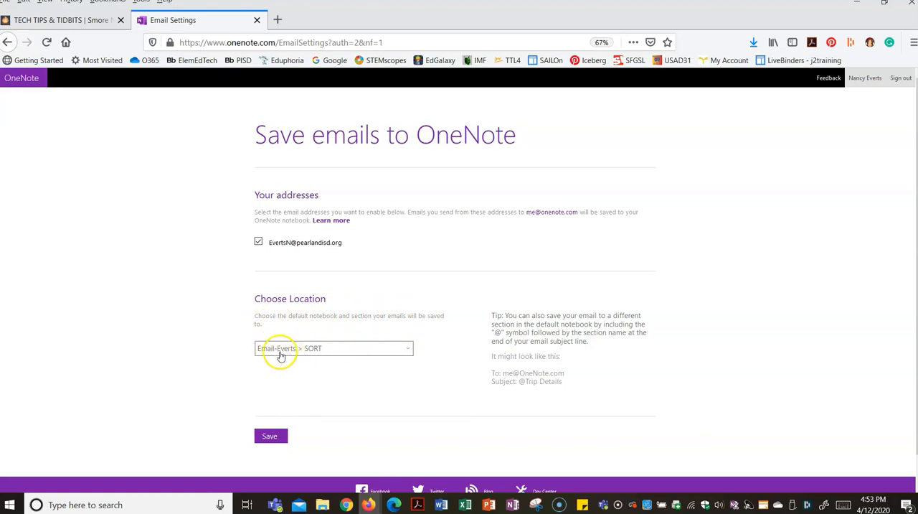
Choose the SORT section of the email notebook as the default location for saved emails and save the settings
left_click(407, 350)
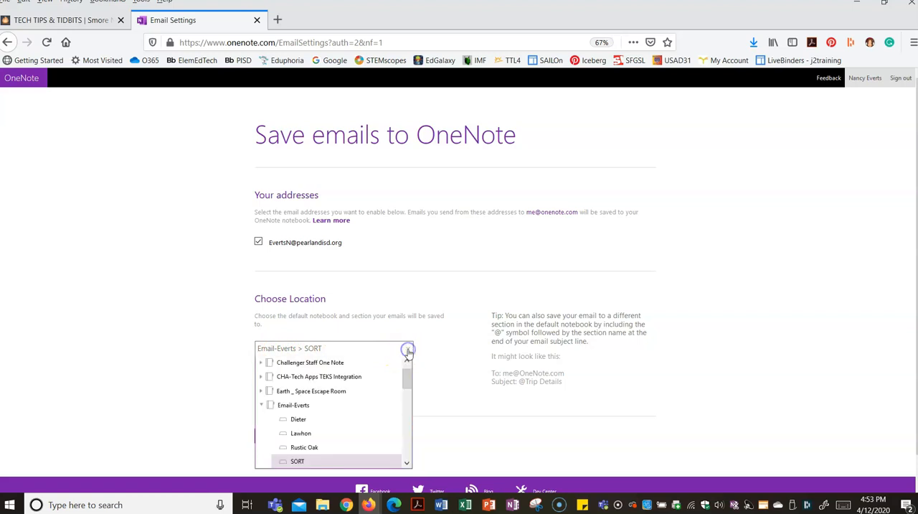
left_click(261, 404)
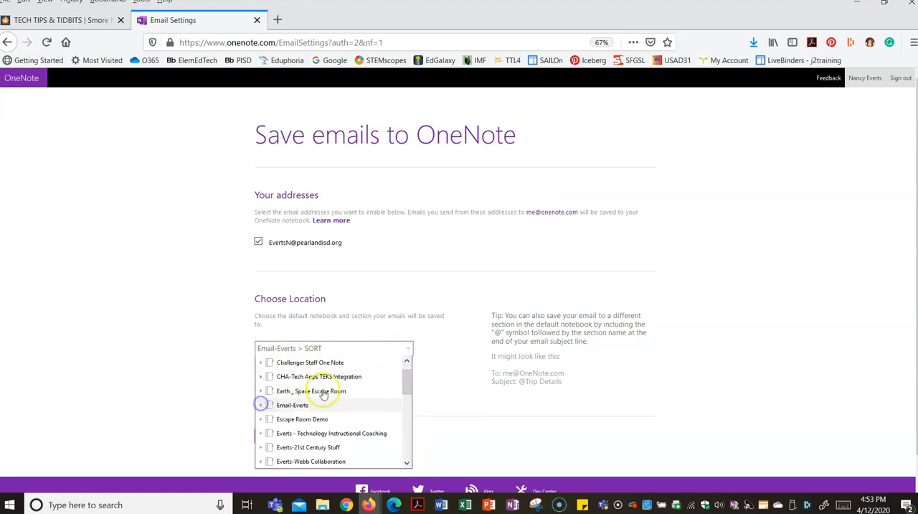
left_click(261, 406)
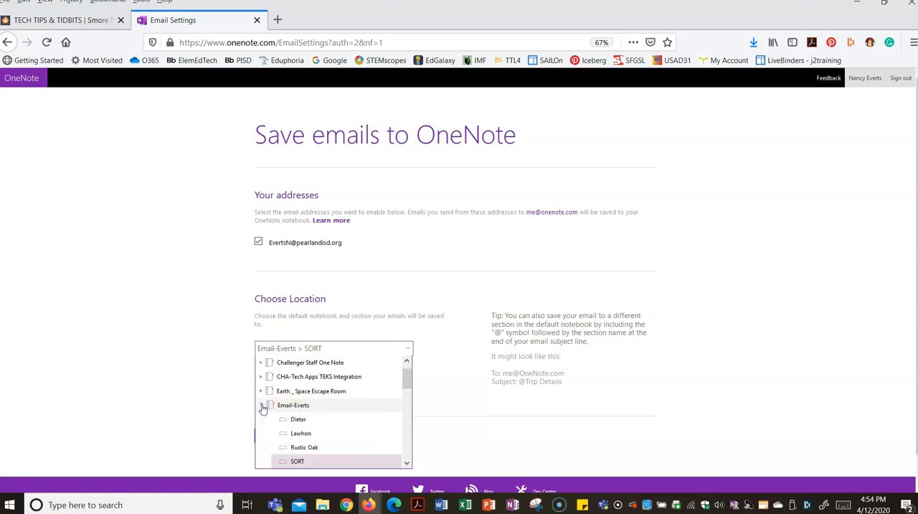
scroll(317, 404, "down", 3)
scroll(312, 400, "up", 2)
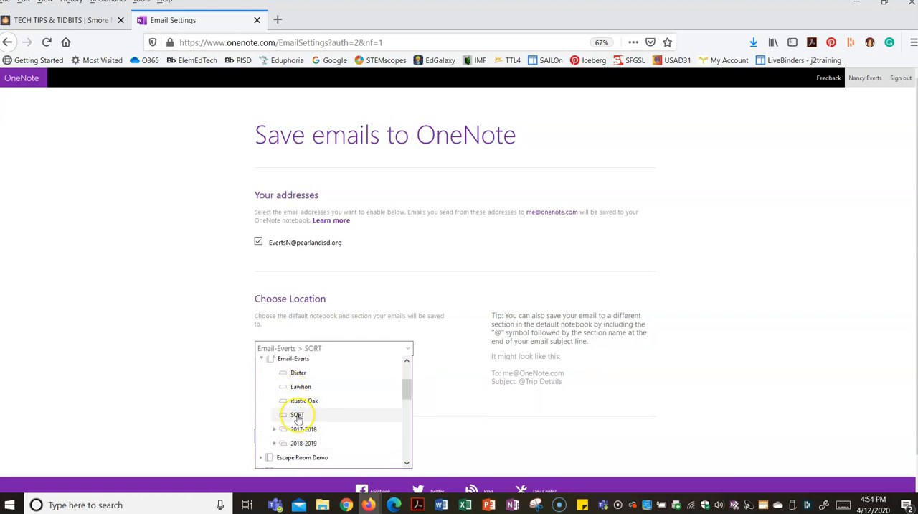
left_click(297, 415)
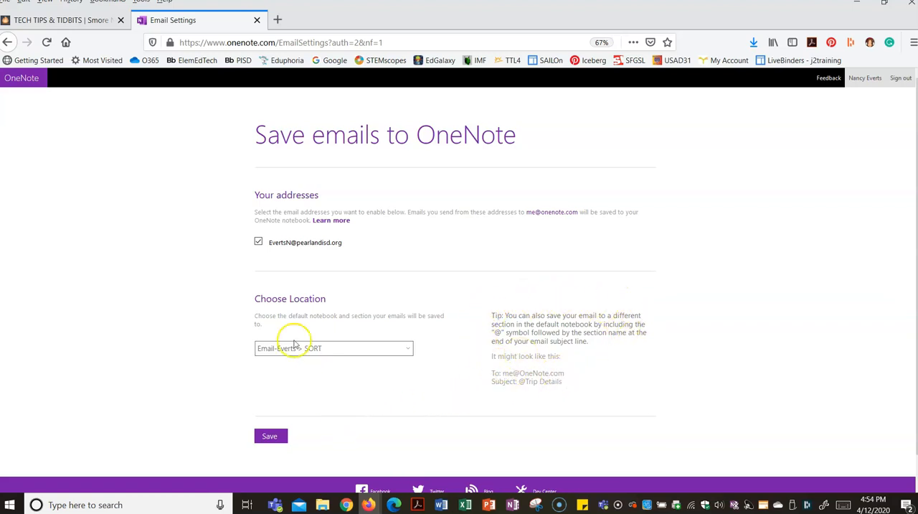
left_click(273, 438)
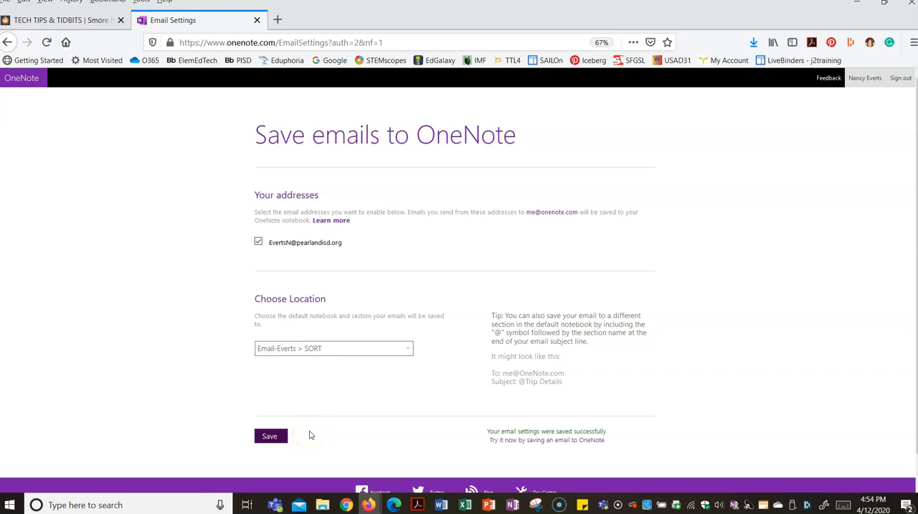
Switch to Mail and forward the "Distance Learning PD (April 13-17)" email to OneNote's save-by-email address
left_click(299, 505)
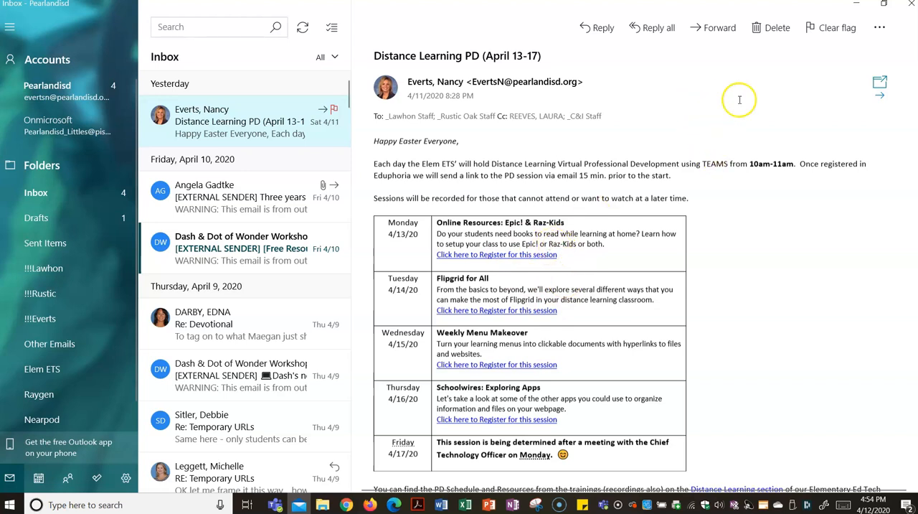
left_click(715, 30)
left_click(405, 106)
type("me")
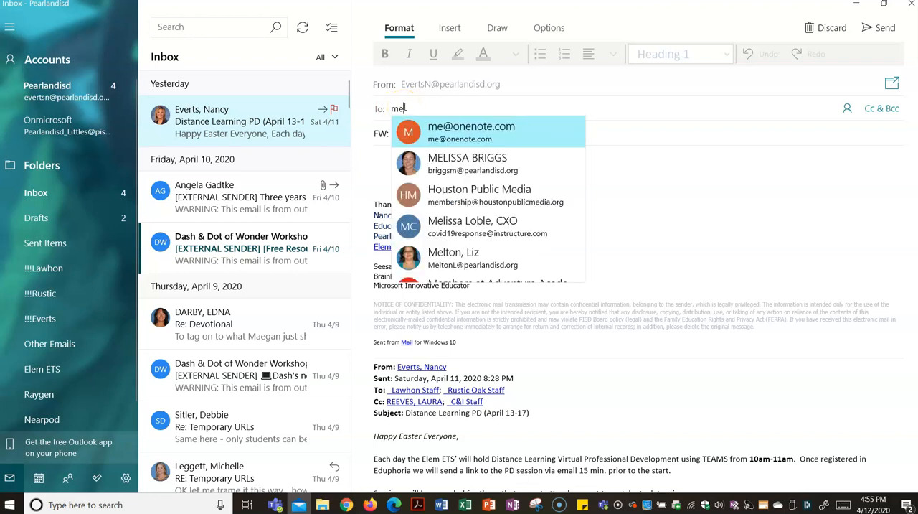
left_click(447, 125)
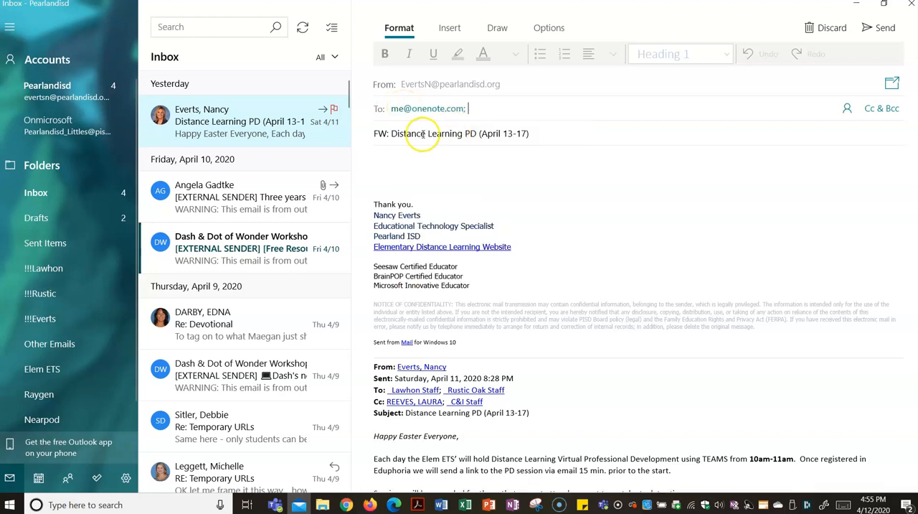
left_click(411, 115)
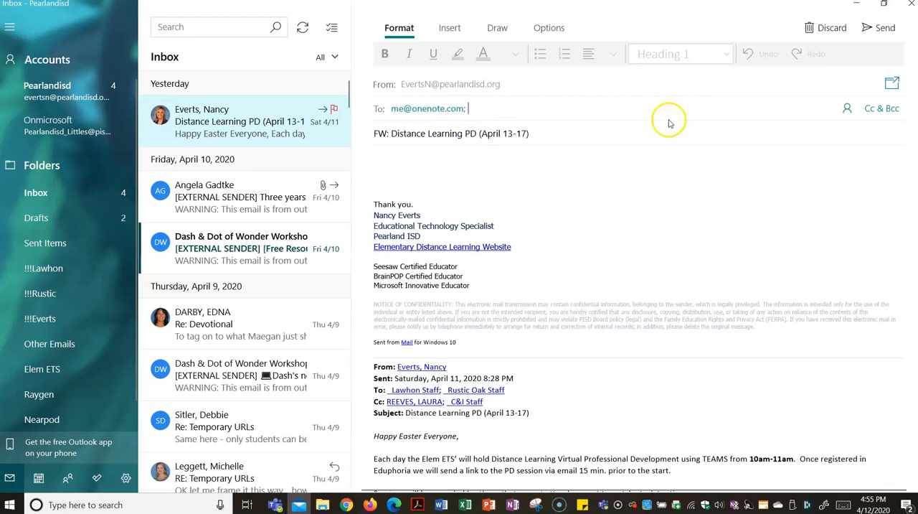
left_click(882, 29)
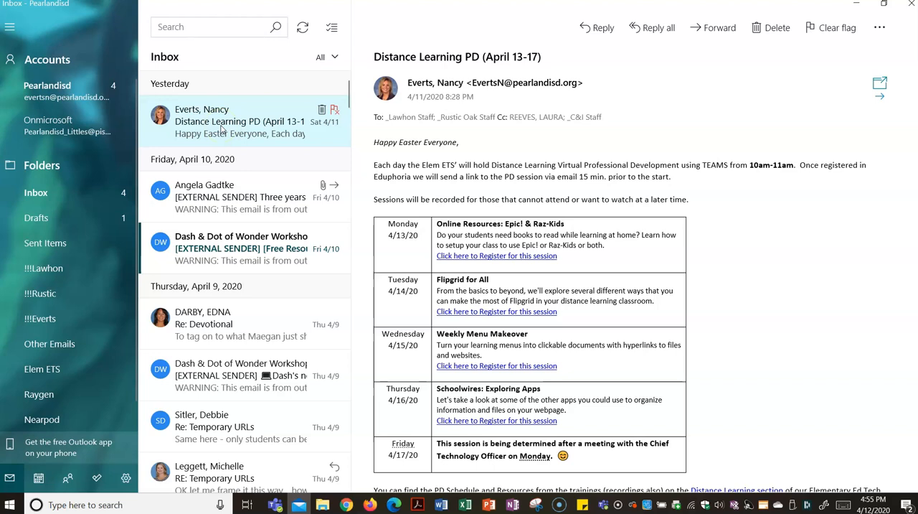
Switch to OneNote and open the newly arrived "FW: Distance Learning PD (April 13-17)" page in the SORT section, dismissing the mail notification
left_click(219, 124)
mouse_move(515, 505)
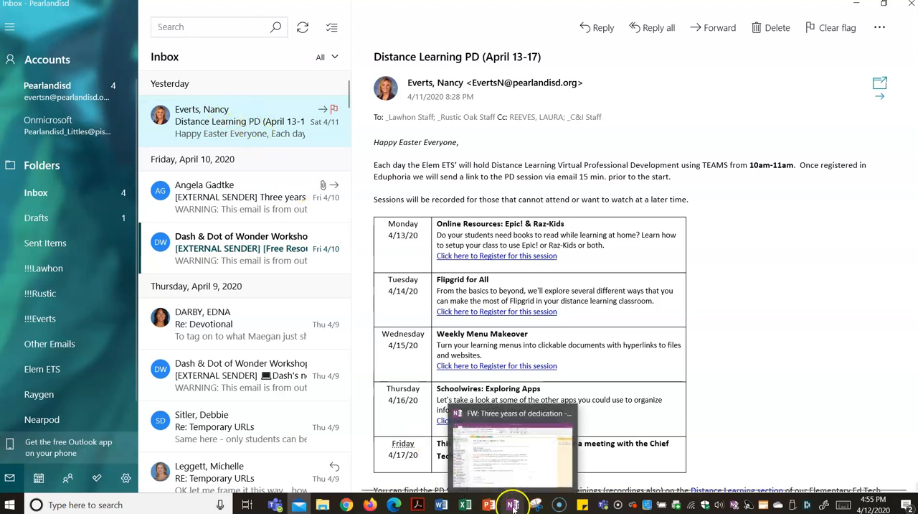
left_click(468, 437)
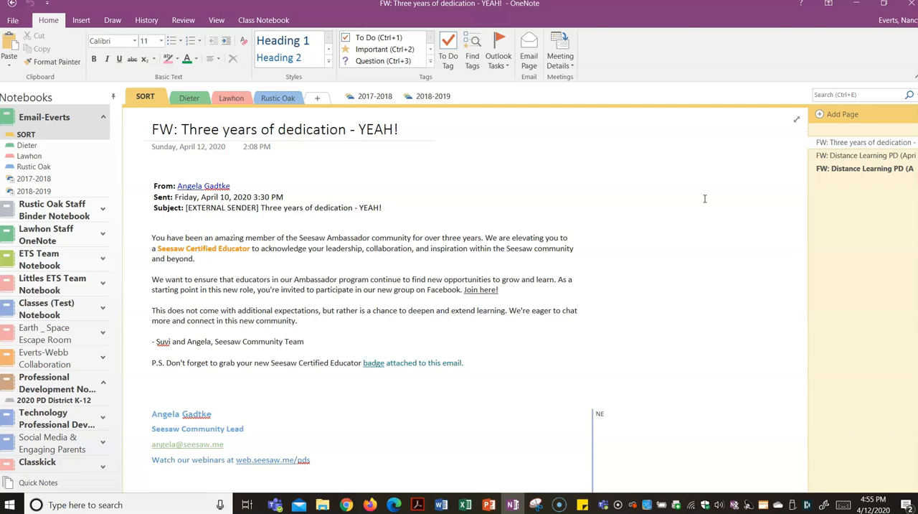
left_click(849, 174)
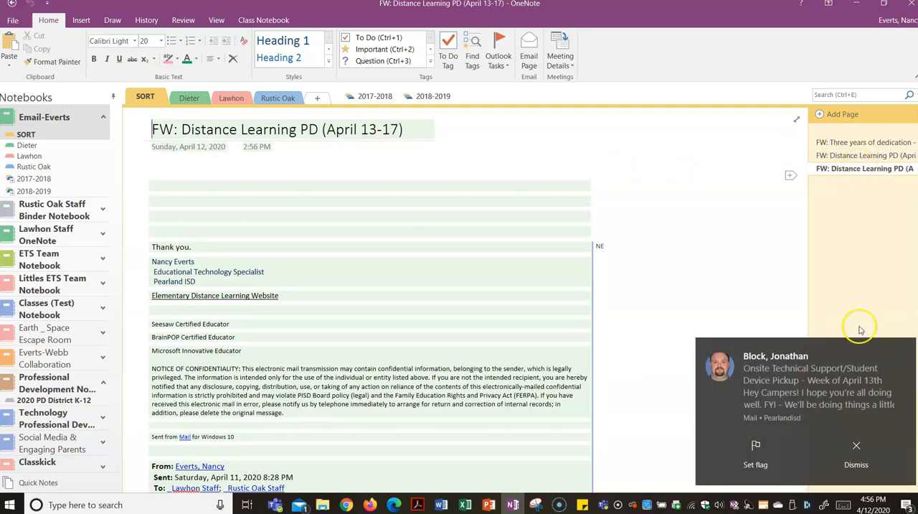
left_click(898, 348)
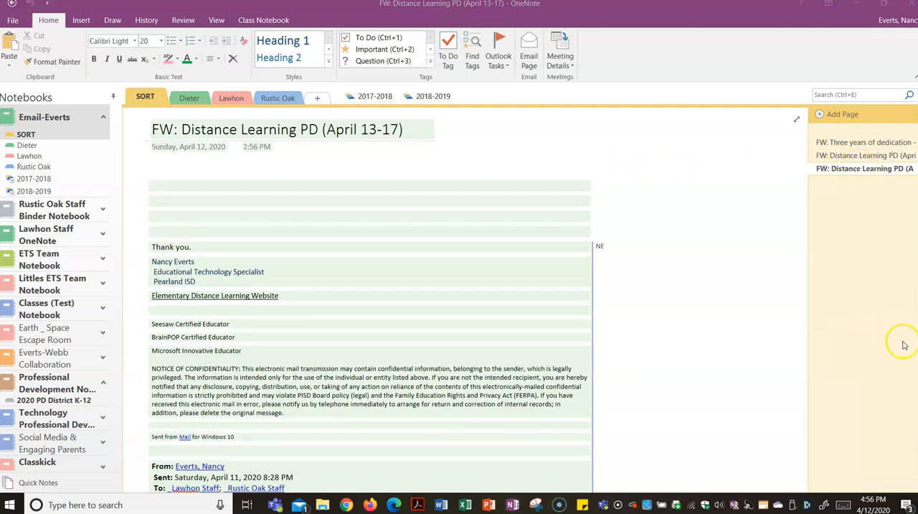
Move the new "FW: Distance Learning PD (April 13-17)" page from SORT to the Rustic Oak section and return to SORT
left_click(838, 173)
left_click(280, 100)
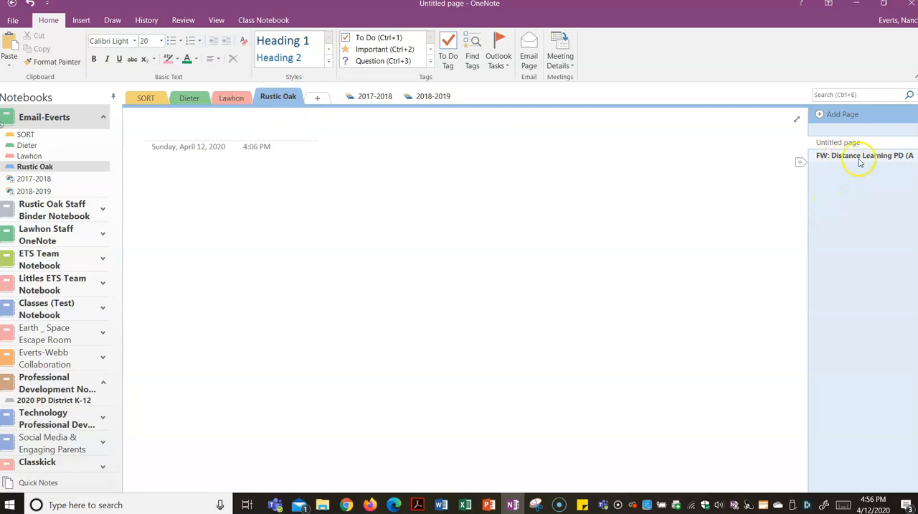
left_click_drag(849, 164, 152, 100)
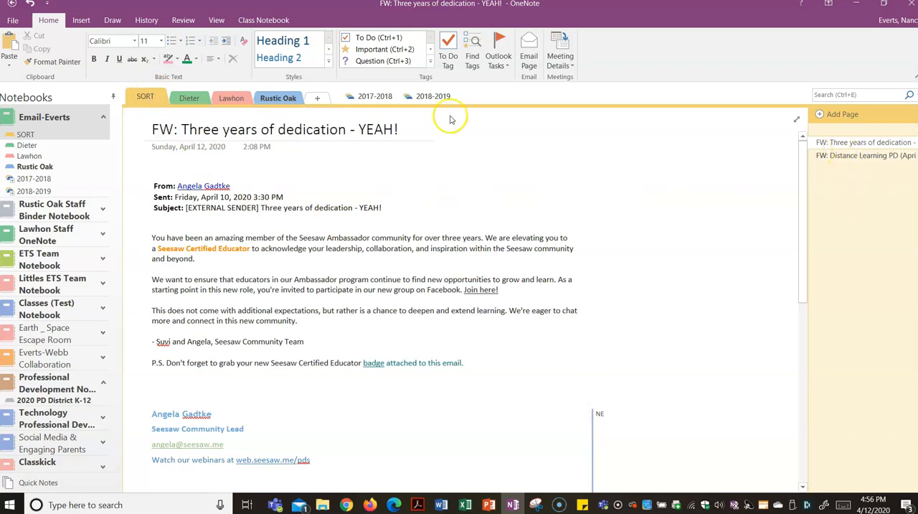
left_click(746, 289)
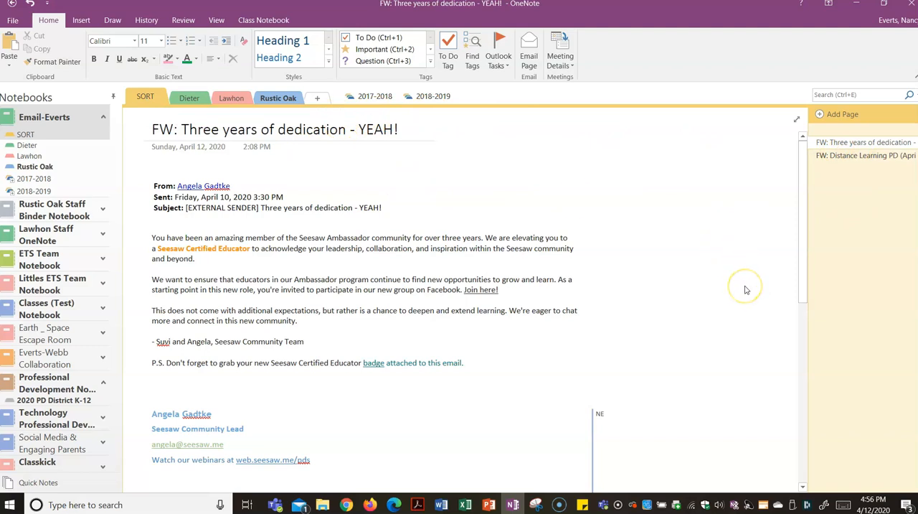
Switch to Mail and start forwarding the "Distance Learning PD (April 13-17)" email, addressed to OneNote's save-by-email address
left_click(299, 504)
left_click(250, 168)
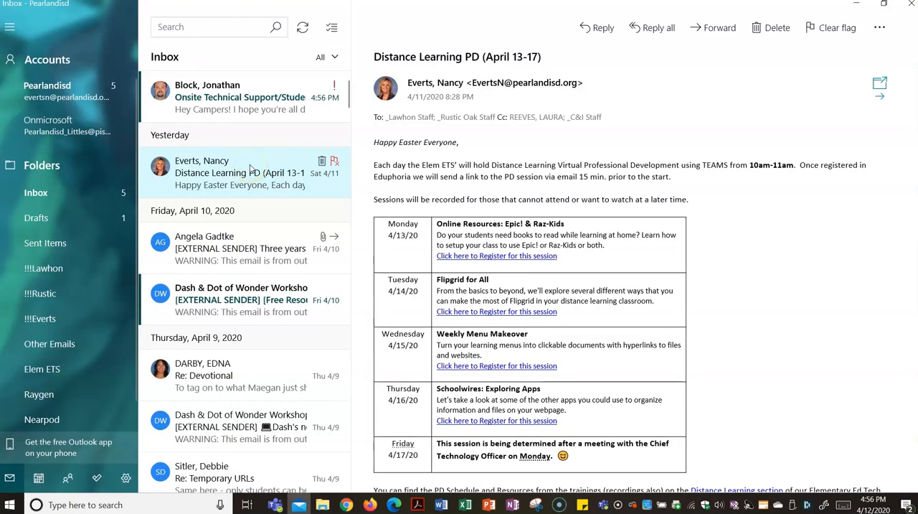
left_click(720, 32)
left_click(489, 101)
type("me")
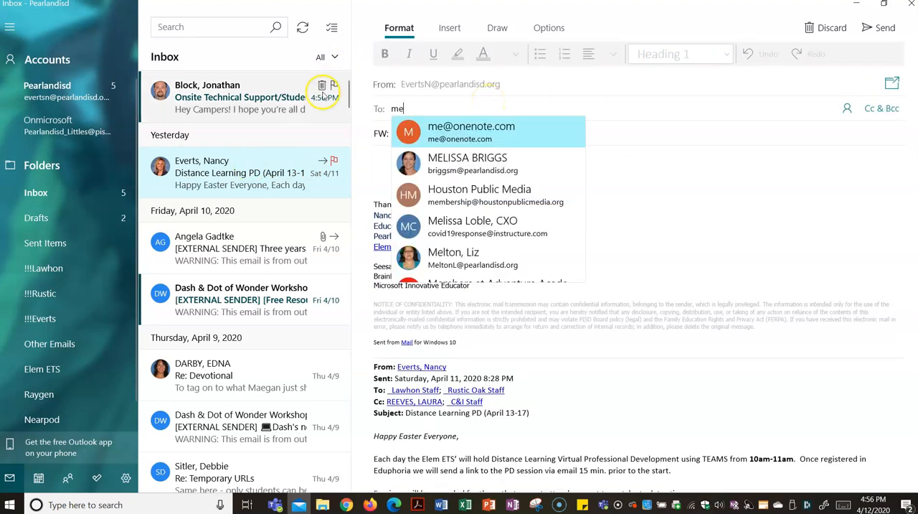
left_click(446, 128)
double_click(391, 108)
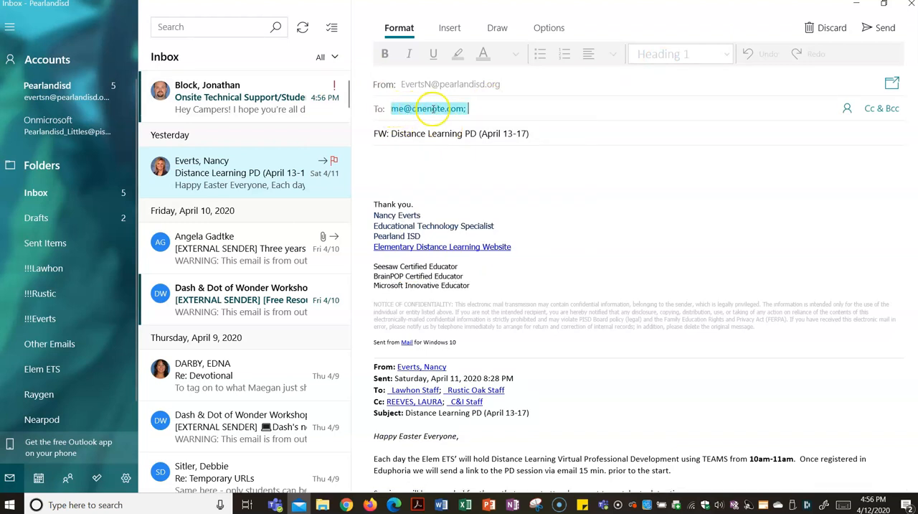
left_click(461, 109)
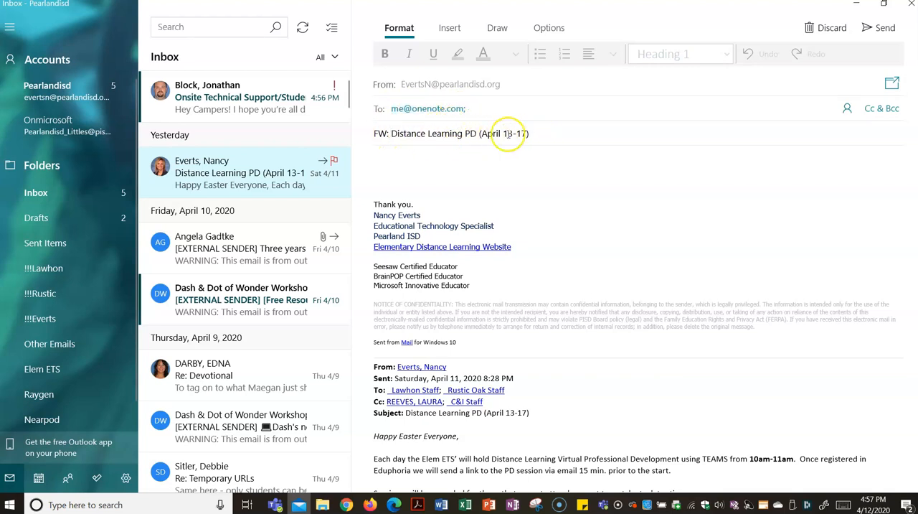
left_click(555, 136)
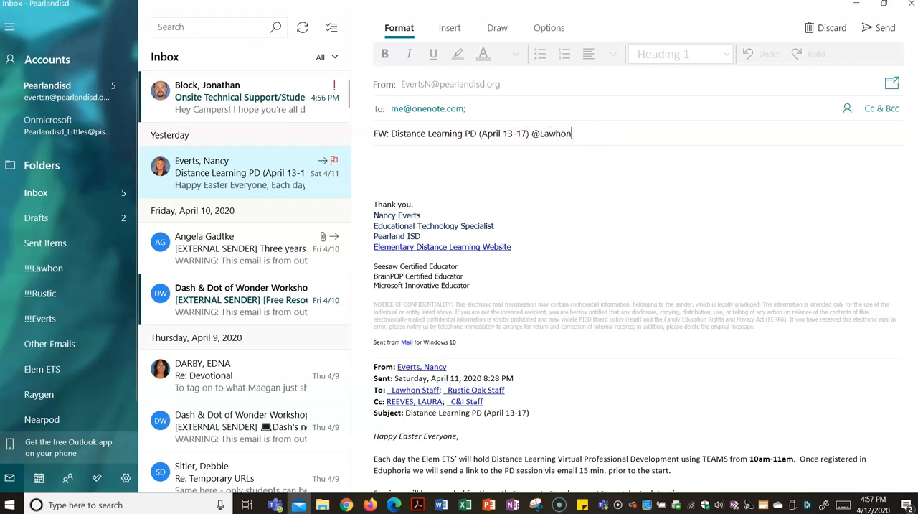
left_click(880, 29)
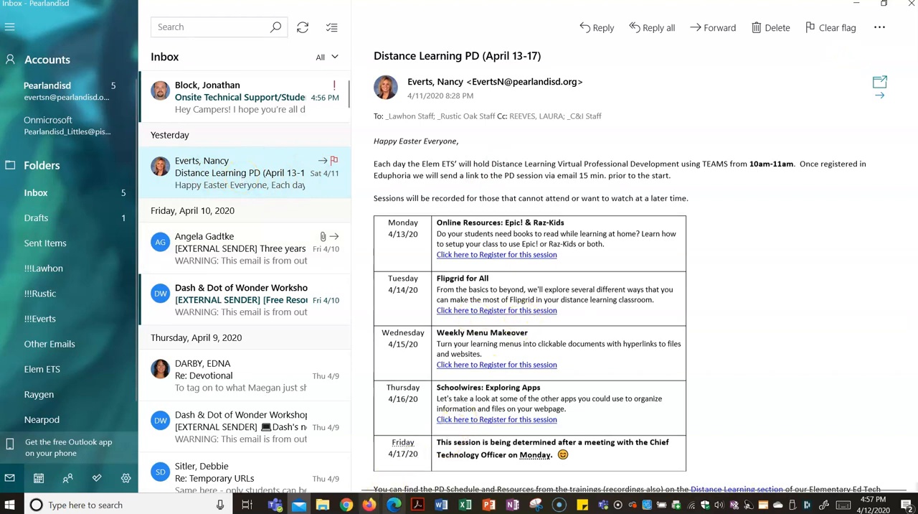
Switch to OneNote, check the Lawhon section for the forwarded email's page, and return to the SORT section
left_click(514, 505)
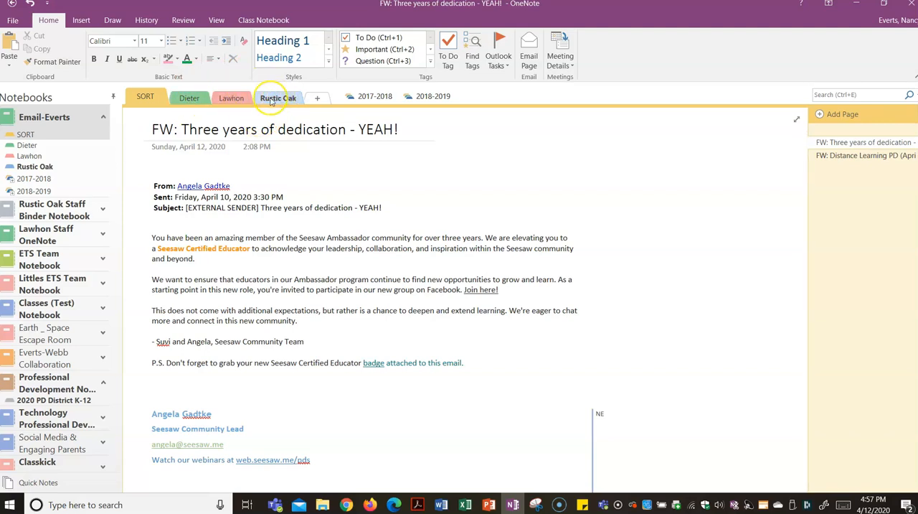
left_click(236, 99)
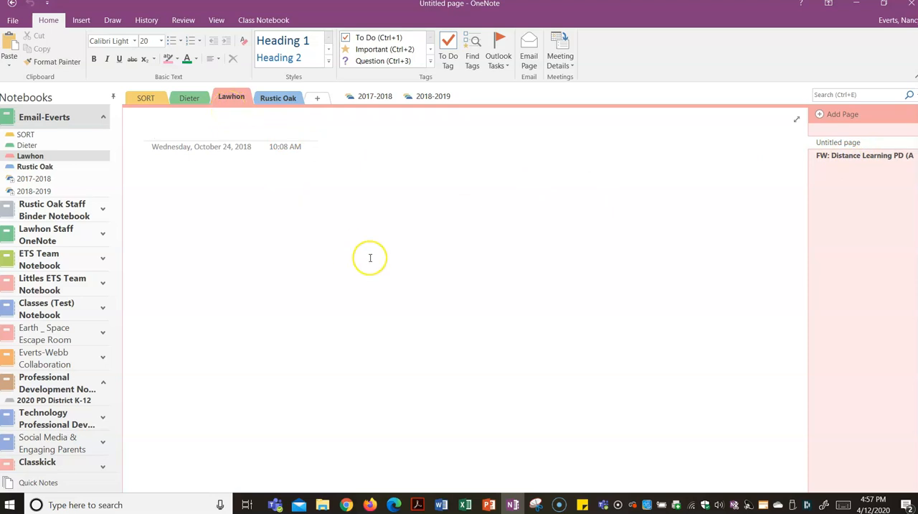
left_click(147, 97)
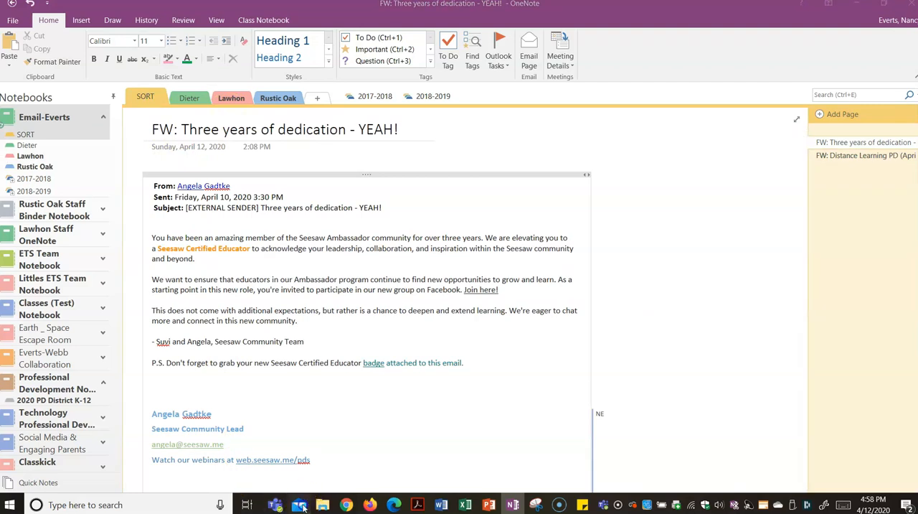
Switch back to Mail and forward the "Distance Learning PD (April 13-17)" email again, addressing it to OneNote's save-by-email address
left_click(299, 504)
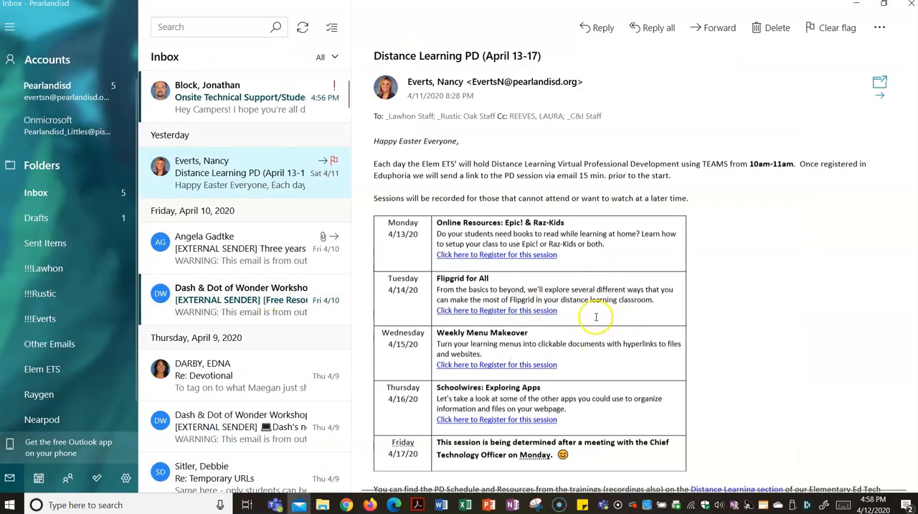
left_click(716, 30)
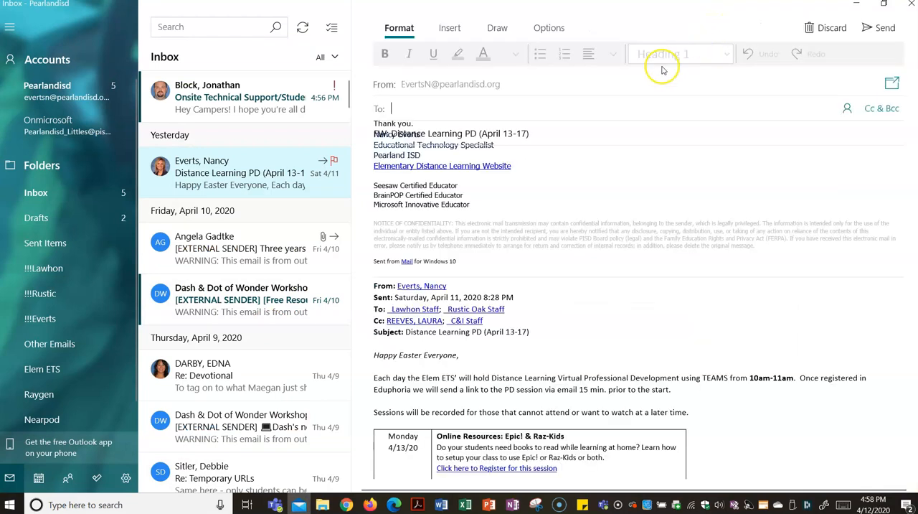
left_click(396, 109)
type("me")
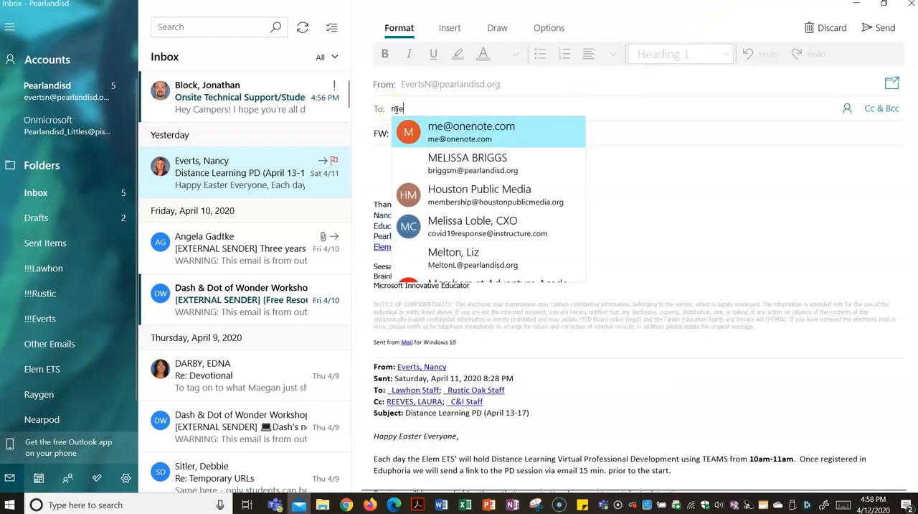
left_click(431, 126)
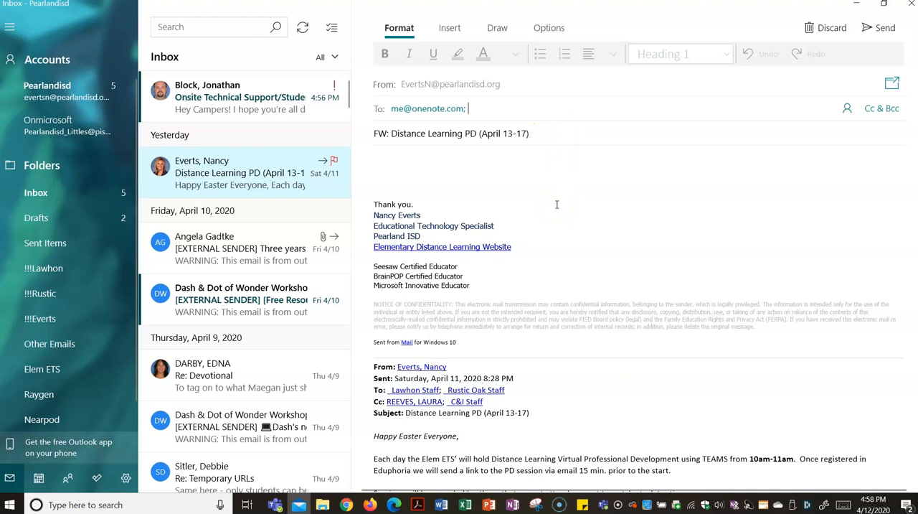
left_click(512, 505)
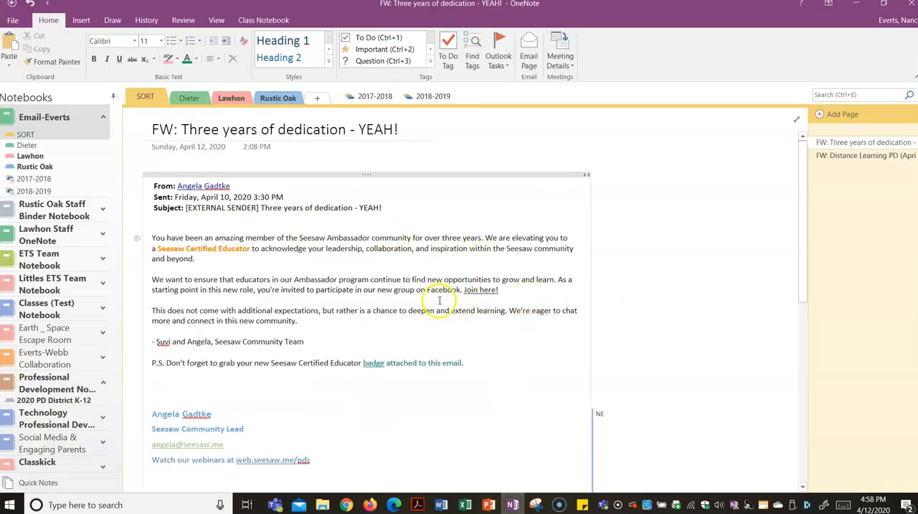
left_click(299, 504)
left_click(574, 131)
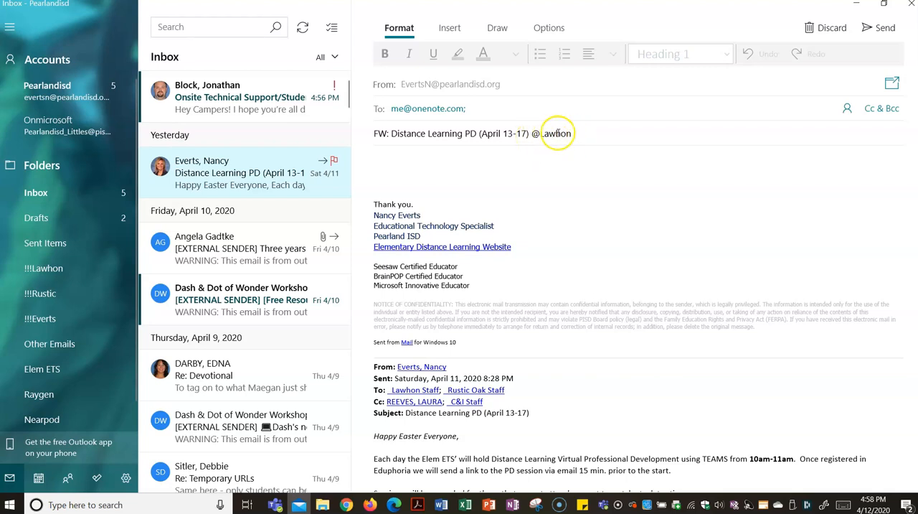
left_click(880, 29)
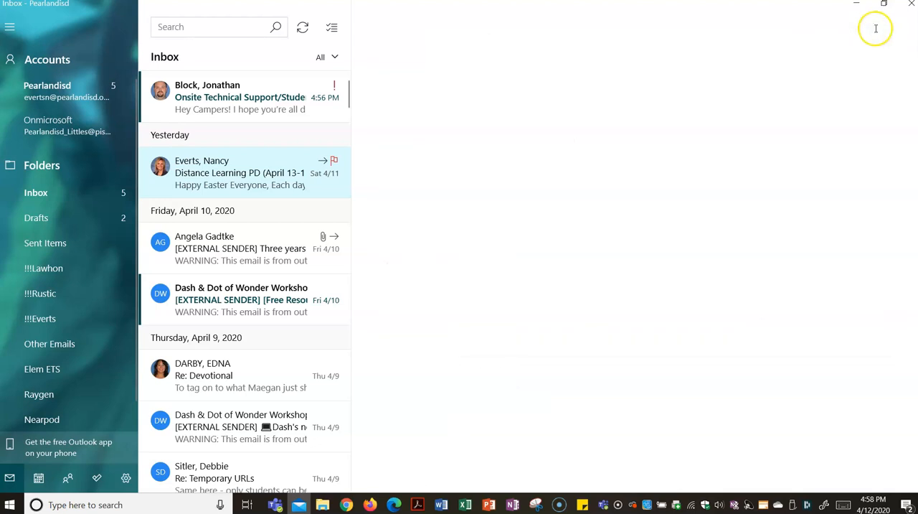
Switch to OneNote and view the Lawhon section's pages to check for the newly forwarded email
left_click(512, 505)
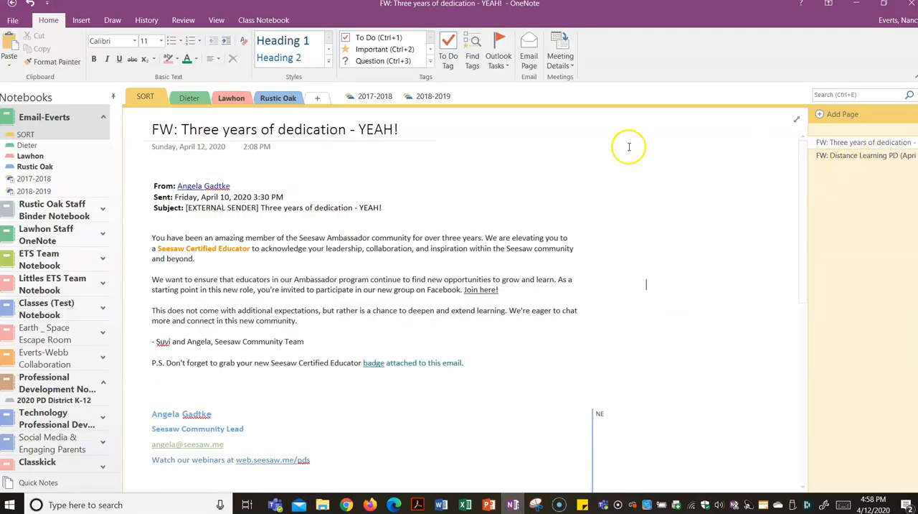
left_click(231, 99)
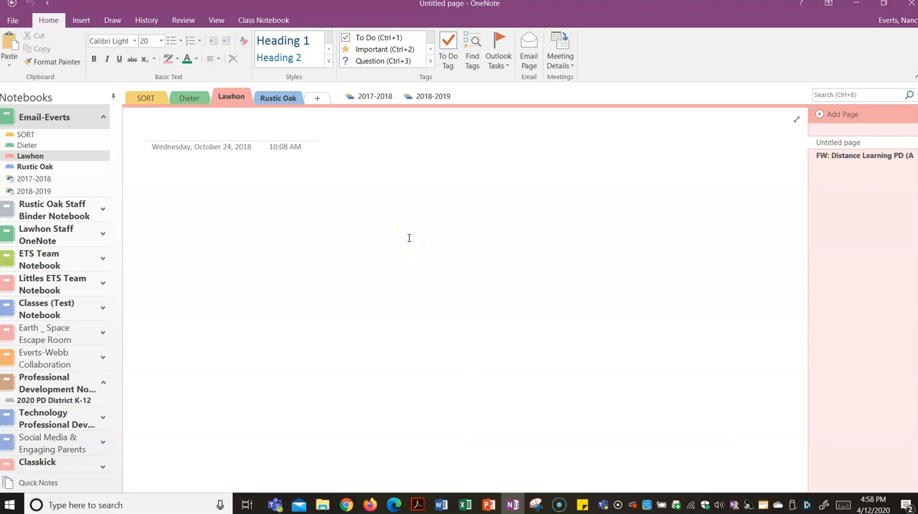
left_click(308, 352)
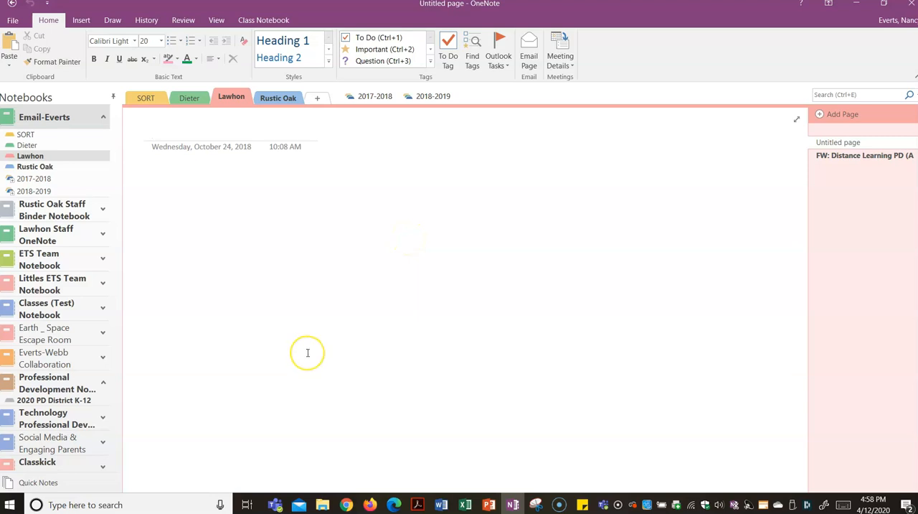